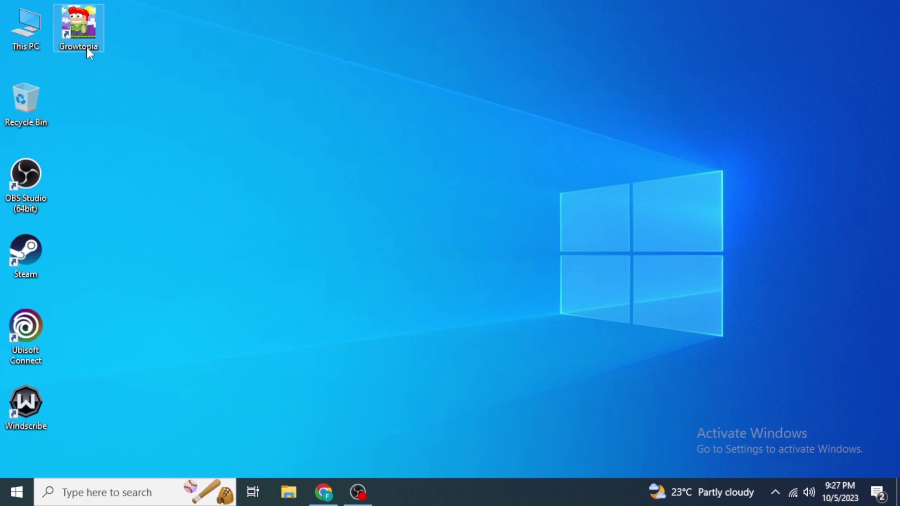
Delete the Growtopia desktop shortcut, leaving OBS Studio, Steam, Ubisoft Connect and Windscribe
key(Delete)
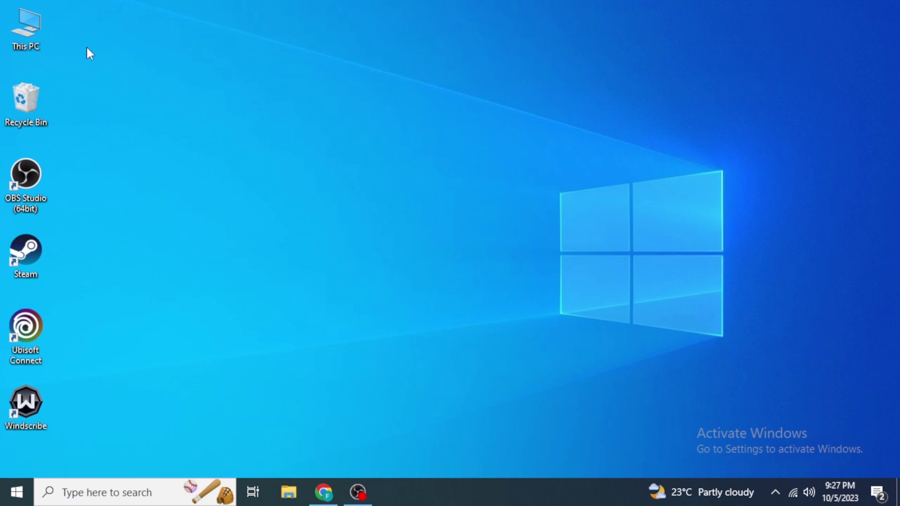
right_click(27, 314)
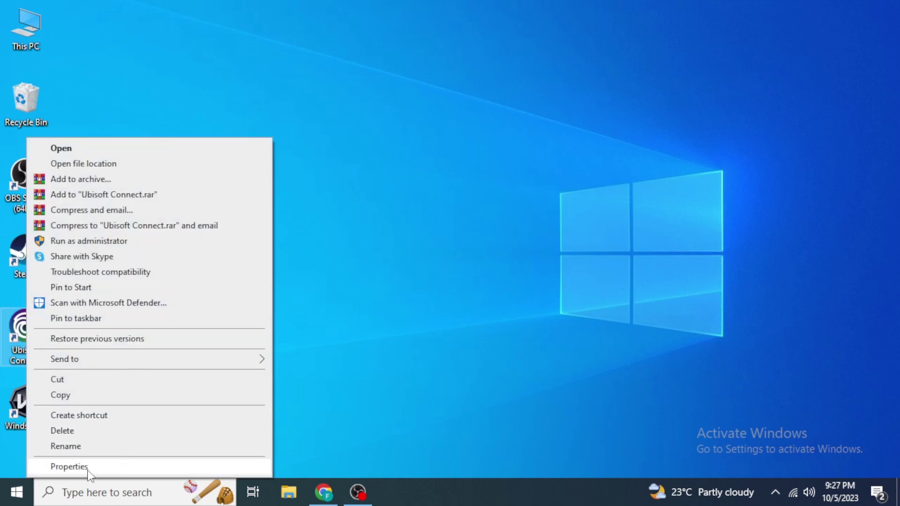
click(425, 256)
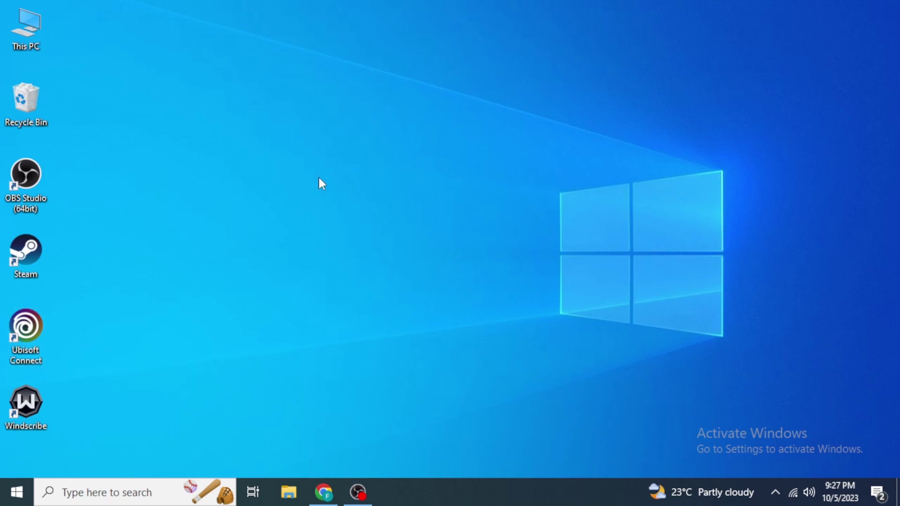
Search Windows for 'ubisoft connect' and open the Desktop folder holding its shortcut
click(147, 496)
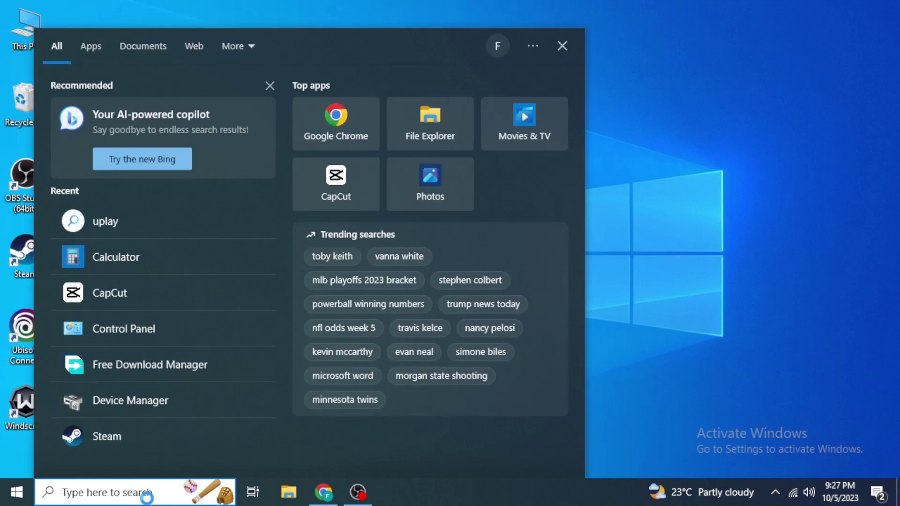
text(ubisoft)
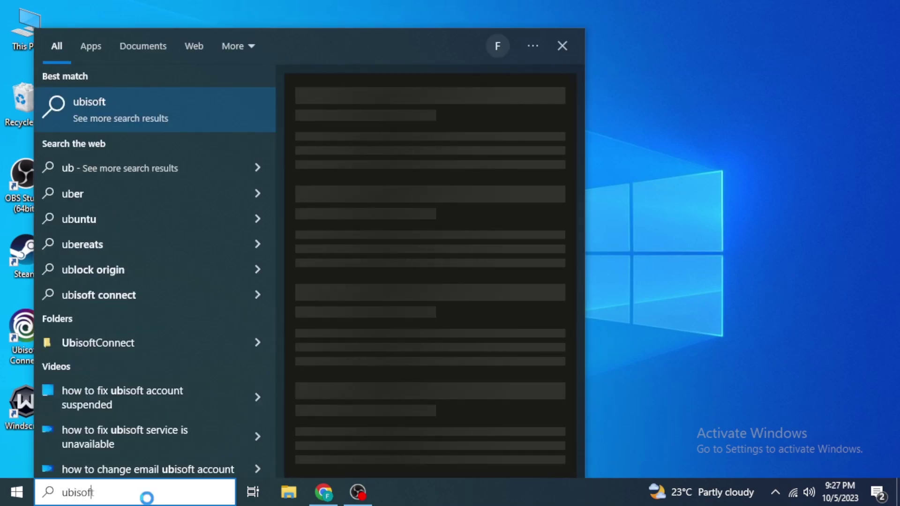
text( connect)
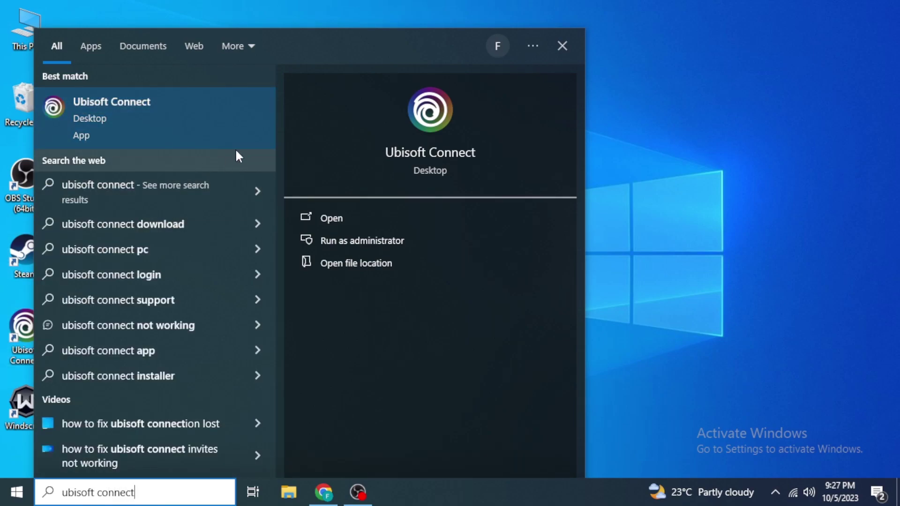
right_click(158, 110)
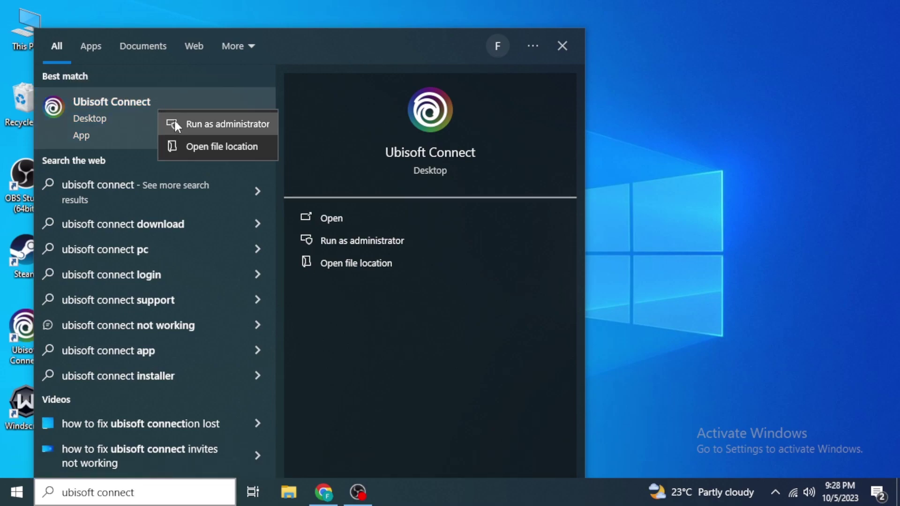
click(231, 155)
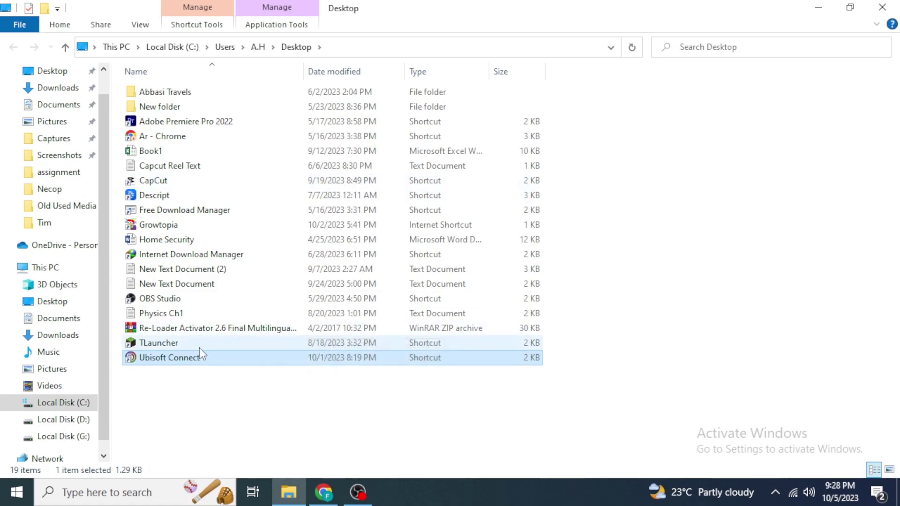
Run the compatibility troubleshooter from the Ubisoft Connect shortcut's Properties Compatibility tab
right_click(207, 363)
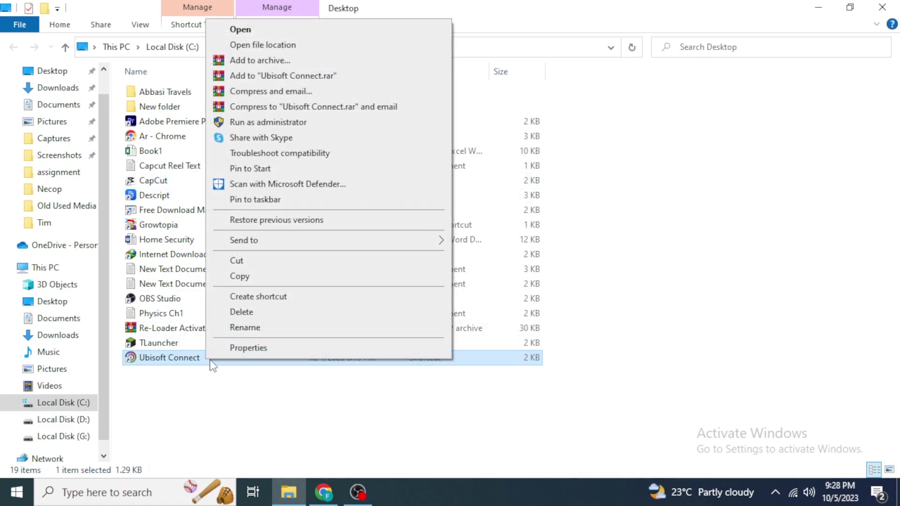
click(277, 350)
drag(362, 106, 470, 77)
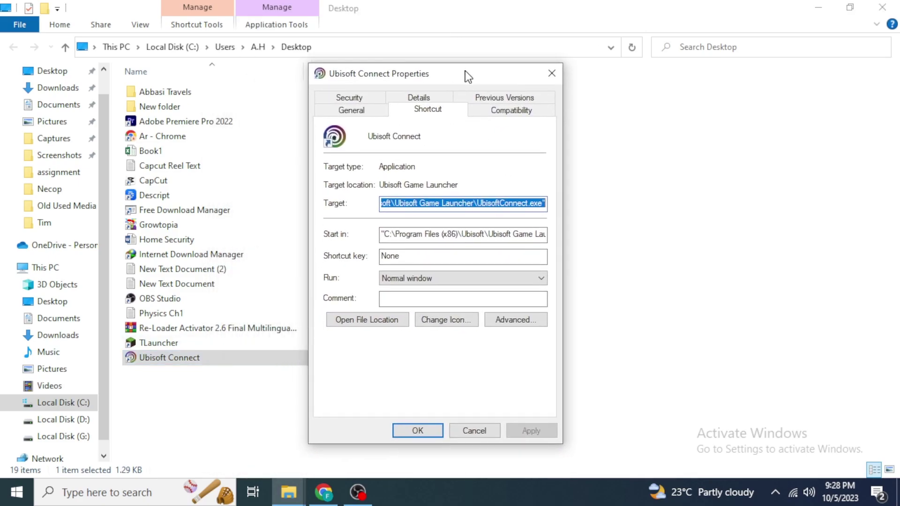
click(504, 113)
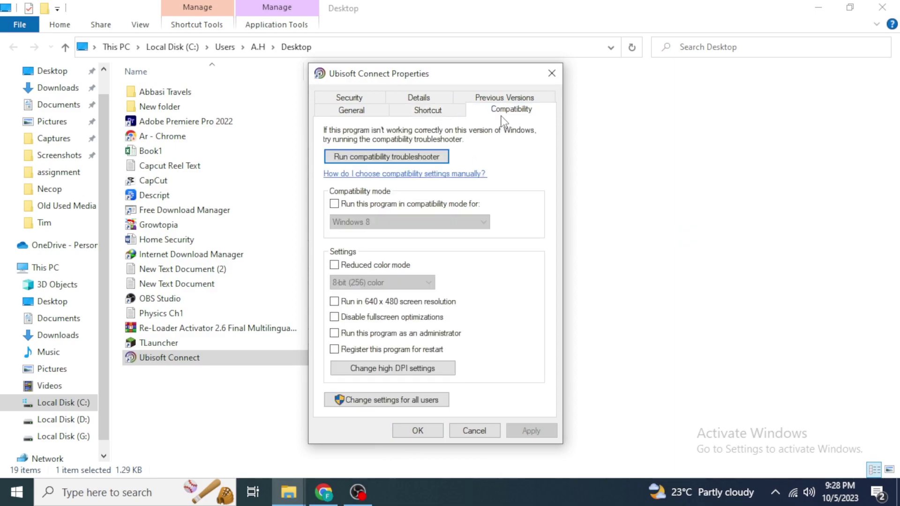
click(411, 159)
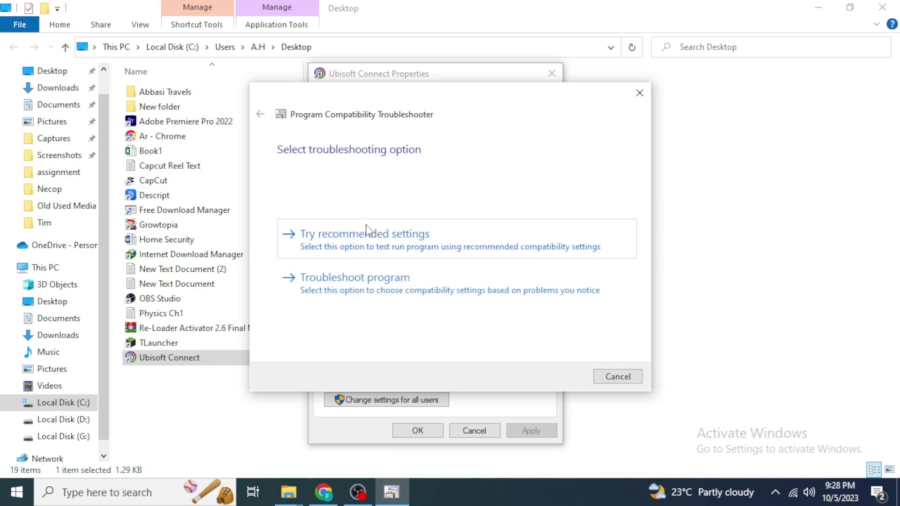
Apply the recommended Windows 8 compatibility settings, test Ubisoft Connect, and save them
click(453, 235)
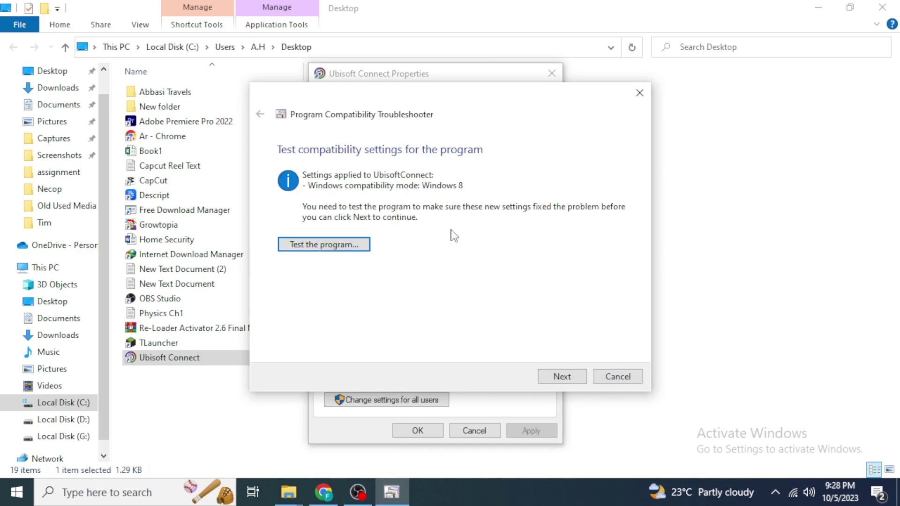
click(366, 248)
click(565, 377)
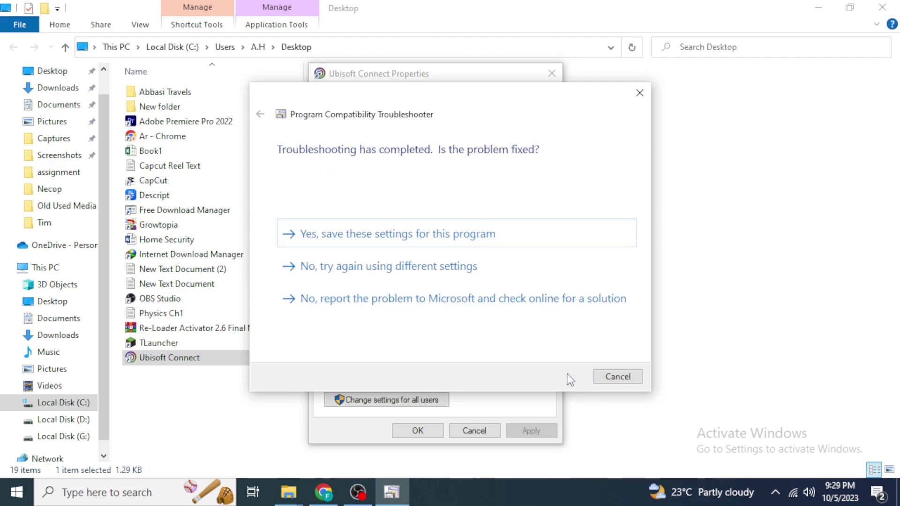
click(347, 236)
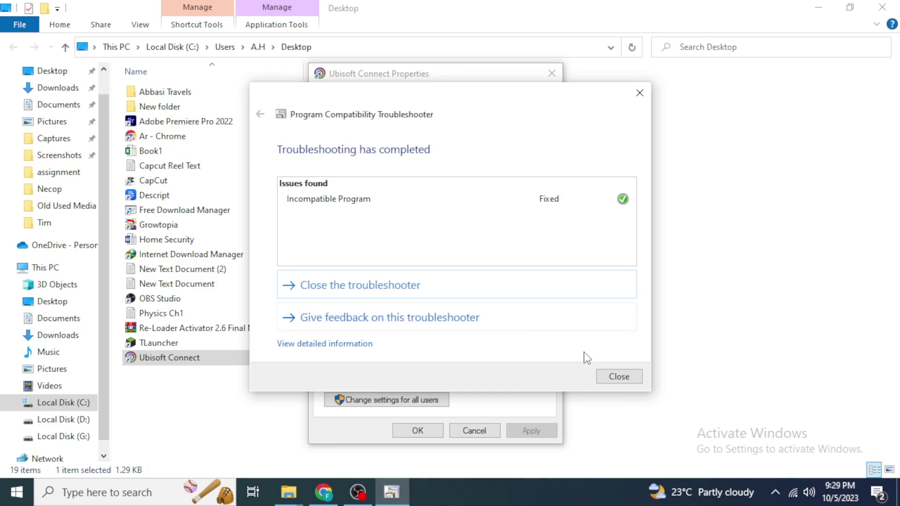
Close the troubleshooter, the Ubisoft Connect properties window and File Explorer
click(616, 373)
click(557, 75)
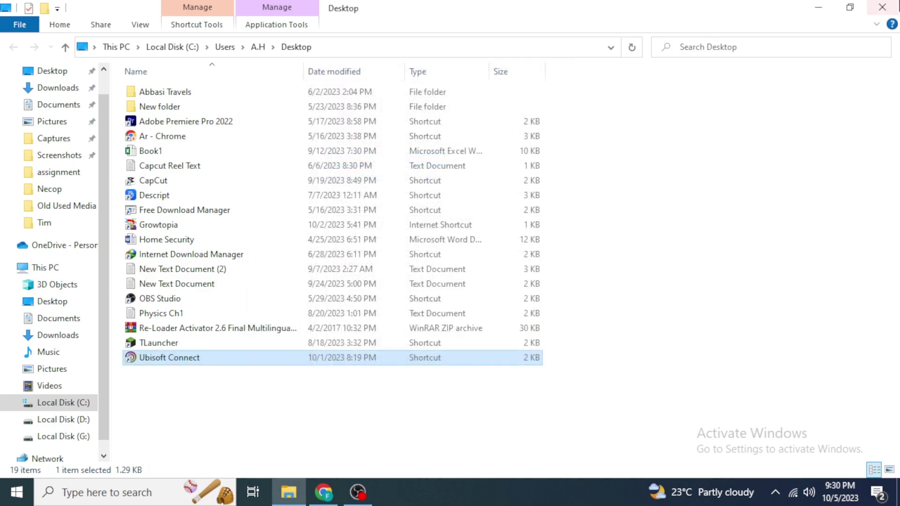
key(super+d)
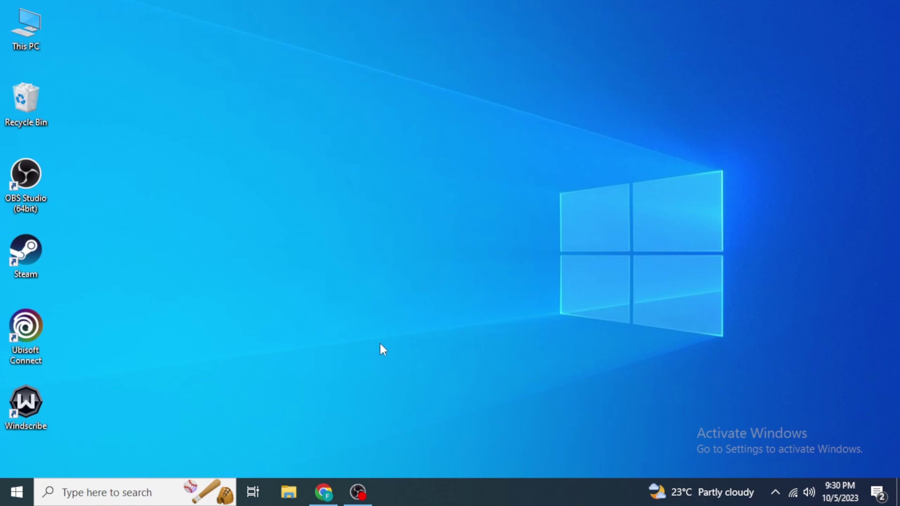
Download uplayinstaller.exe 114.1 from Software Informer's uPLAY by Ubisoft page in Chrome
click(316, 501)
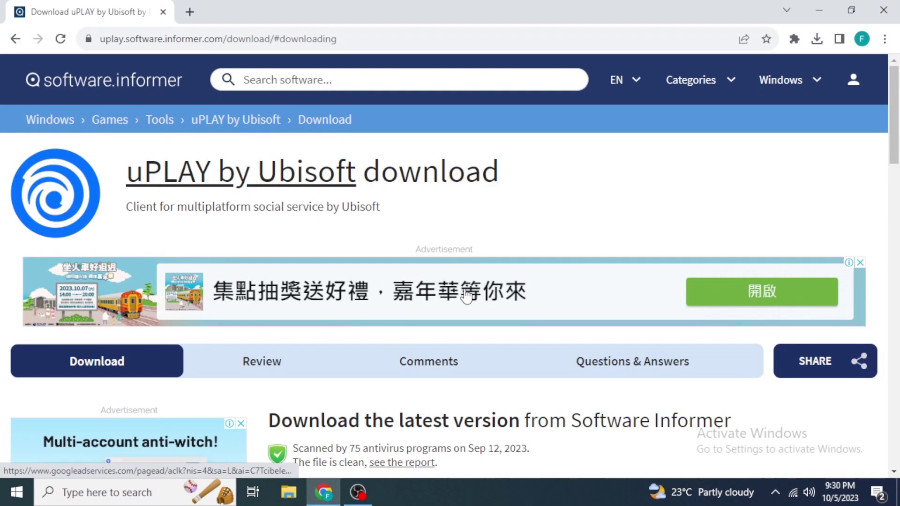
scroll(466, 296, down, 1)
scroll(466, 296, up, 1)
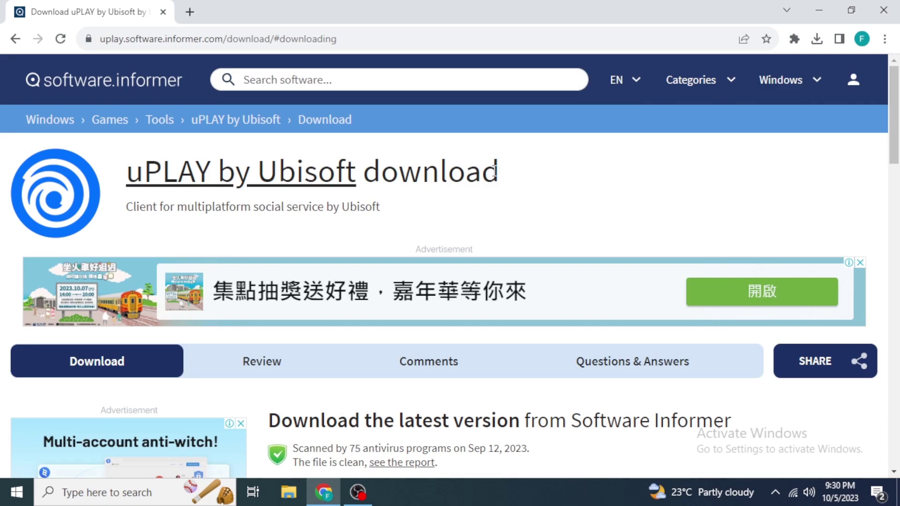
scroll(495, 173, down, 3)
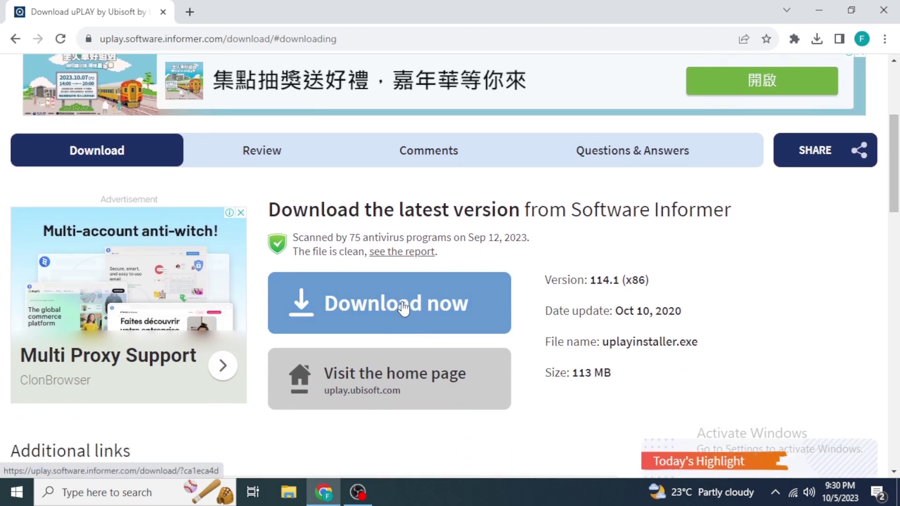
scroll(403, 309, up, 3)
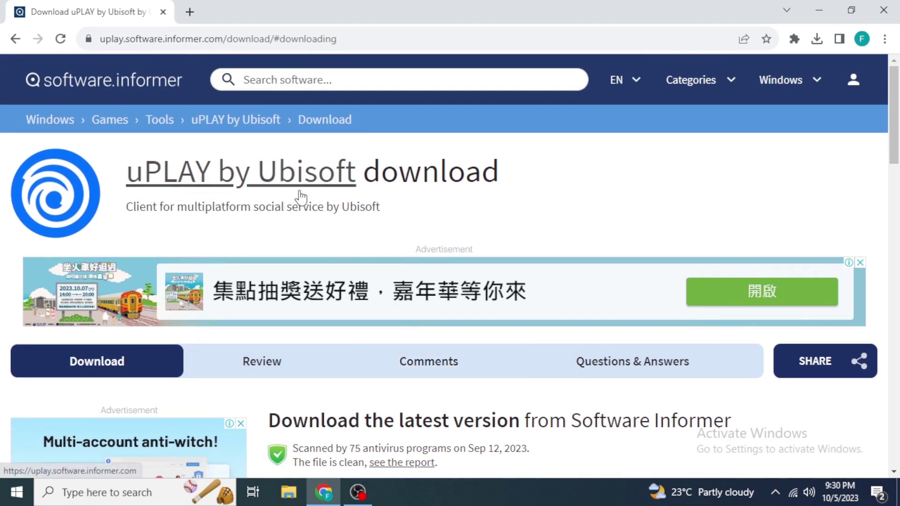
click(818, 10)
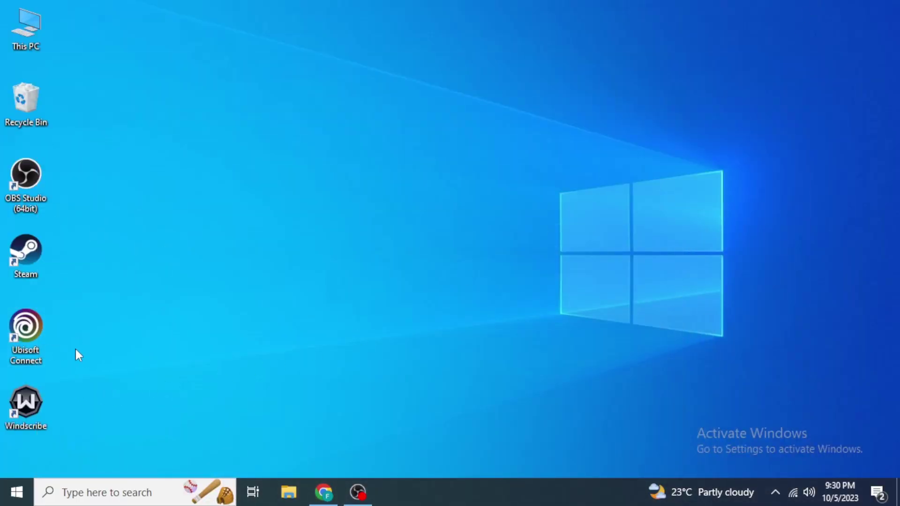
click(324, 492)
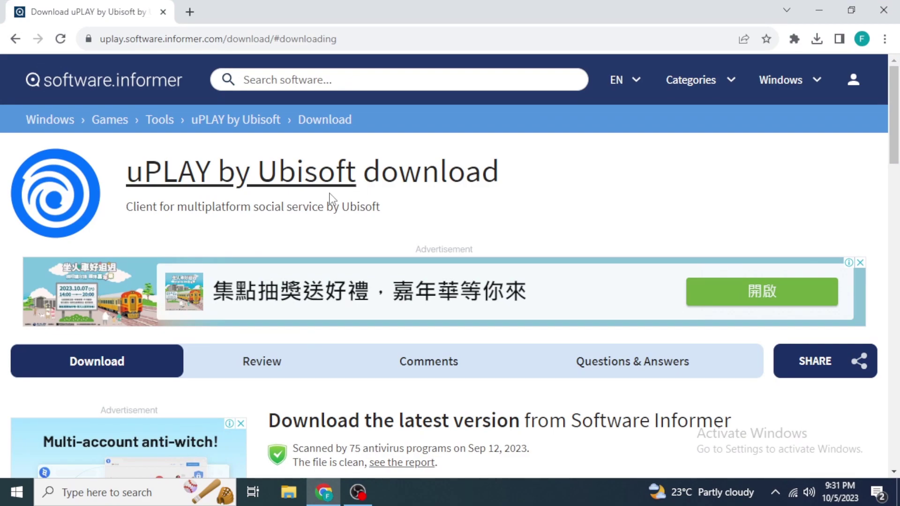
scroll(329, 194, down, 4)
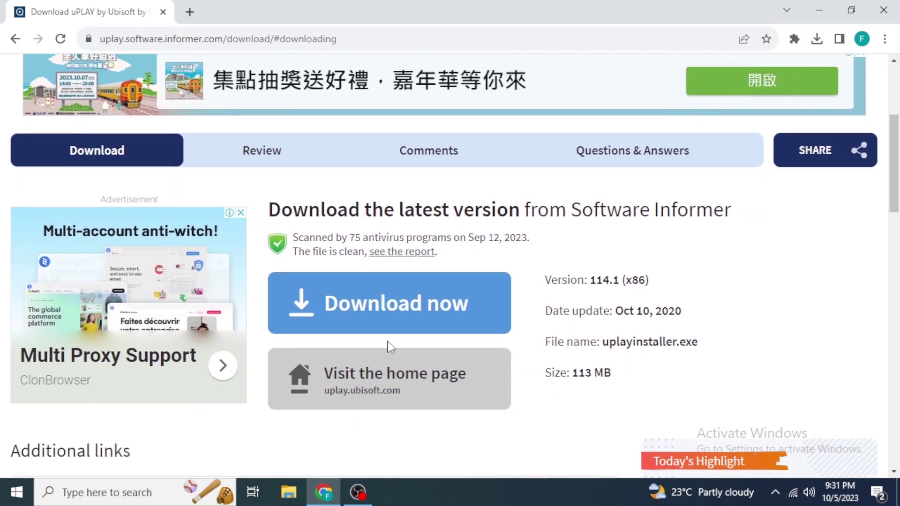
click(439, 304)
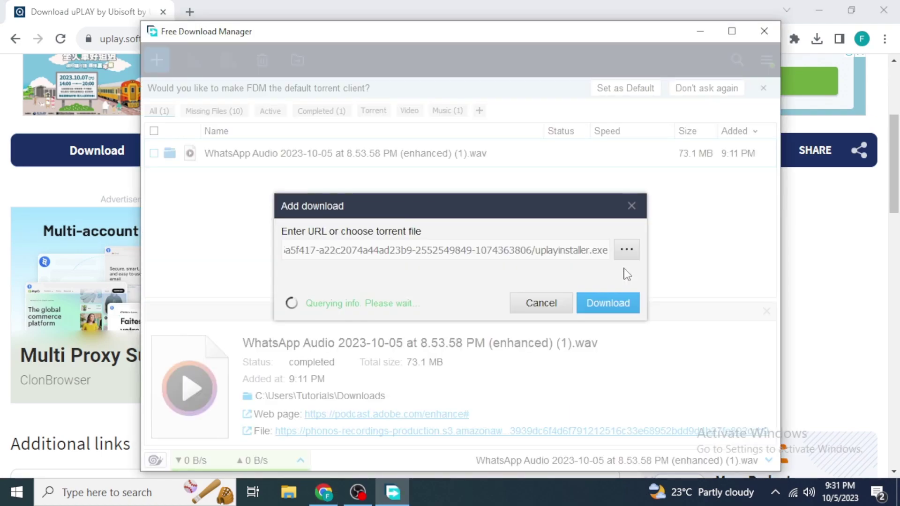
Save uplayinstaller.exe (113 MB) to Downloads, then minimize Free Download Manager and Chrome
click(618, 315)
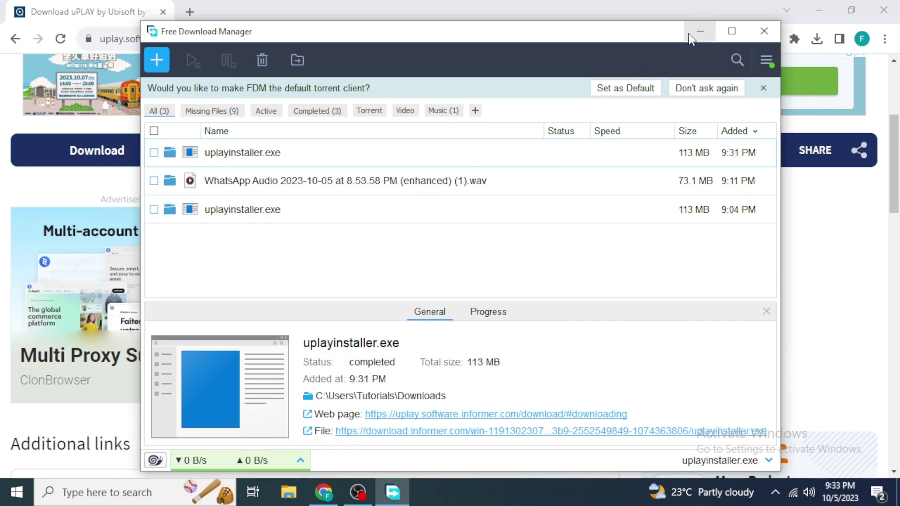
click(700, 31)
click(830, 14)
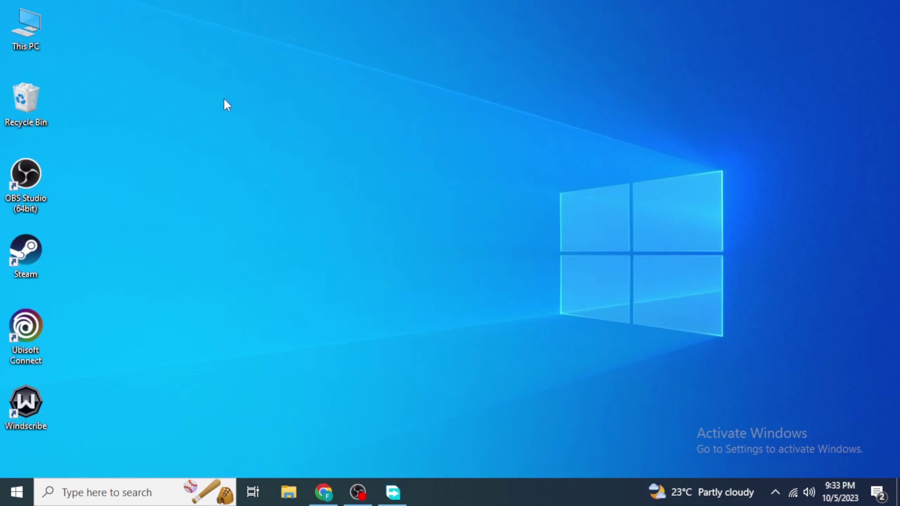
Open Downloads via This PC and select the uplayinstaller application (116,121 KB)
double_click(32, 33)
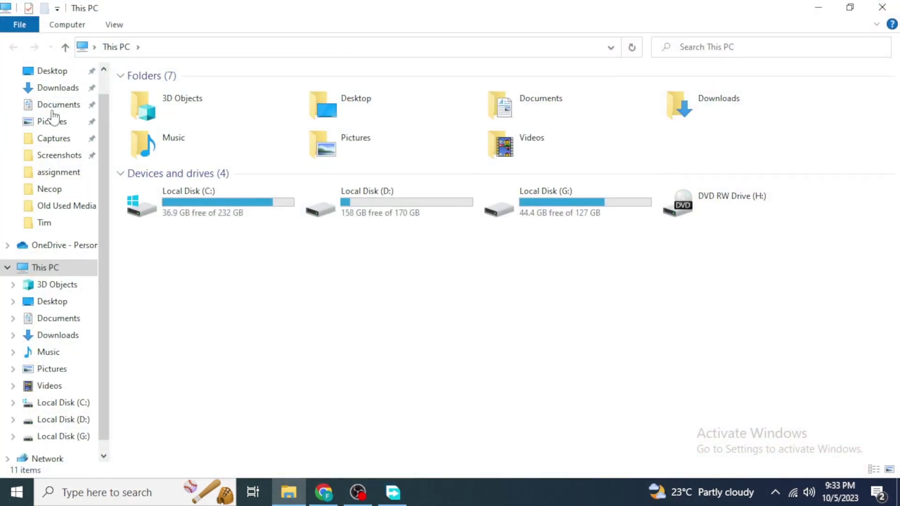
click(55, 90)
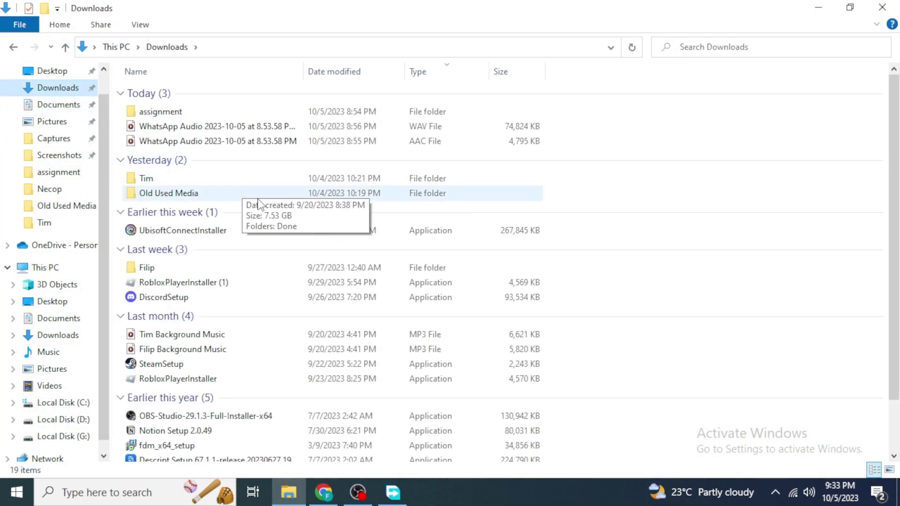
scroll(258, 204, down, 2)
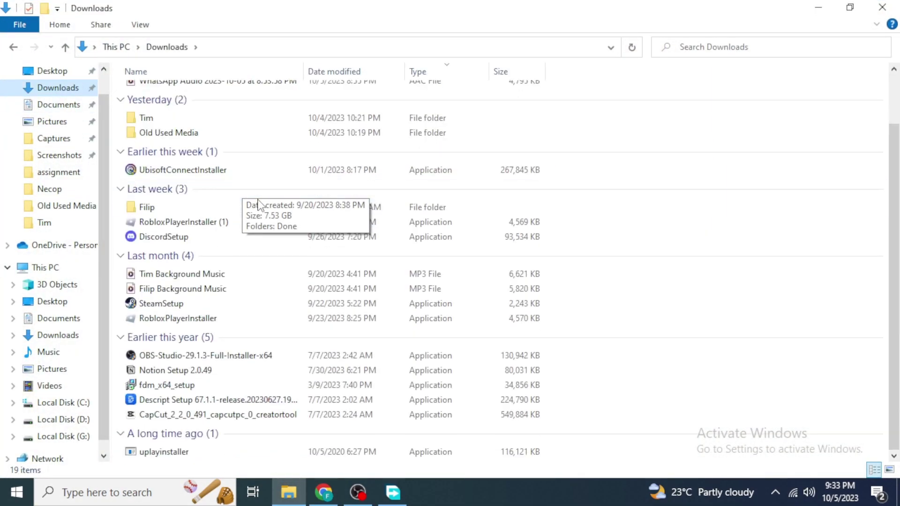
click(162, 453)
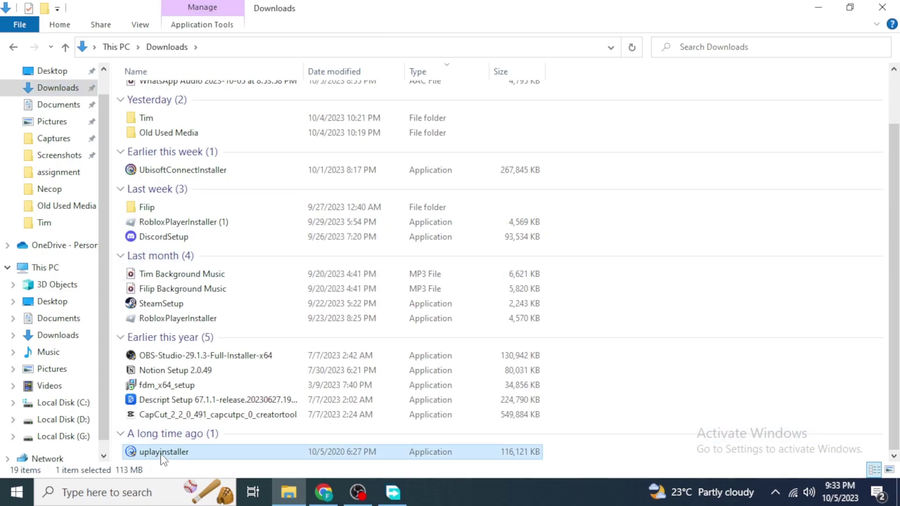
Run uplayinstaller, accept the licence, and install Uplay 114.1 to the default Ubisoft Game Launcher folder
double_click(202, 454)
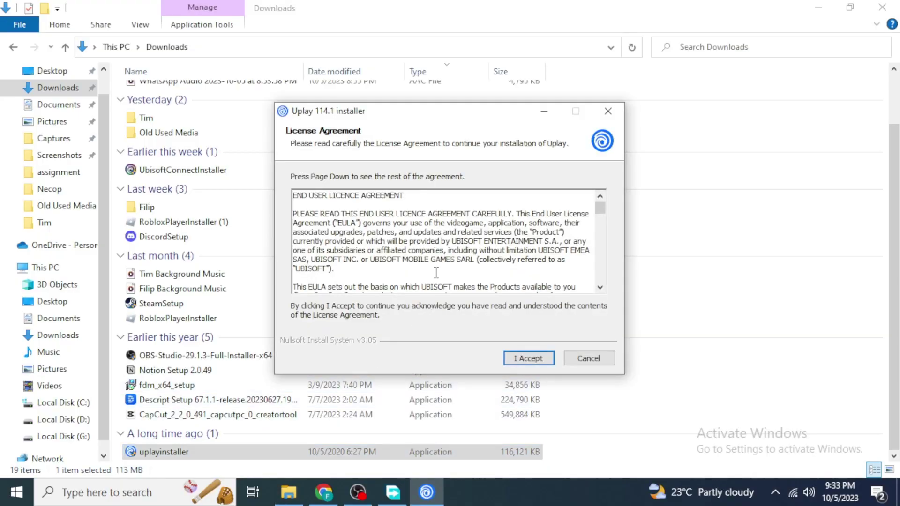
scroll(434, 251, down, 3)
scroll(434, 251, down, 2)
scroll(438, 251, up, 5)
scroll(446, 251, down, 6)
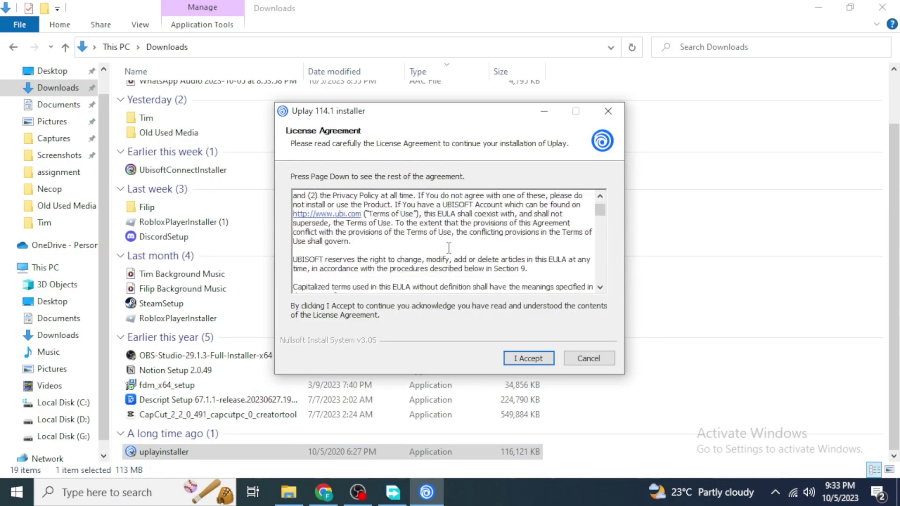
scroll(450, 251, down, 15)
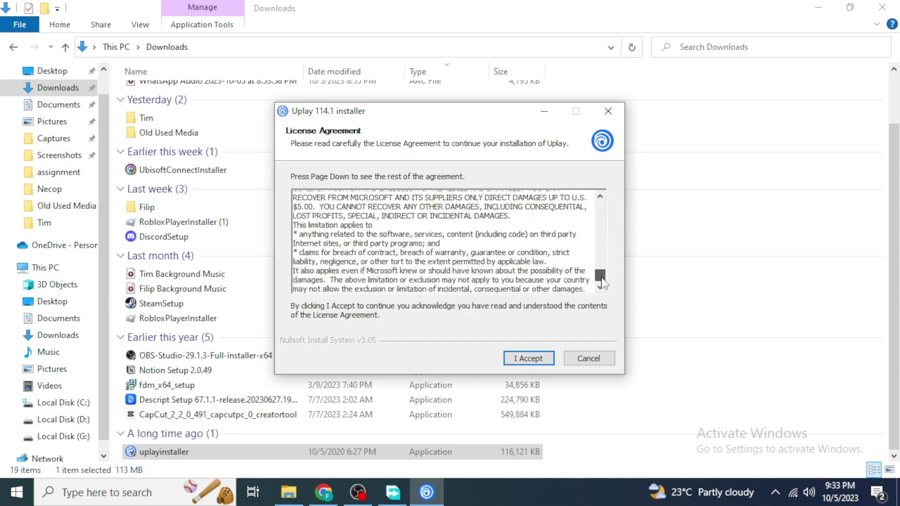
click(530, 359)
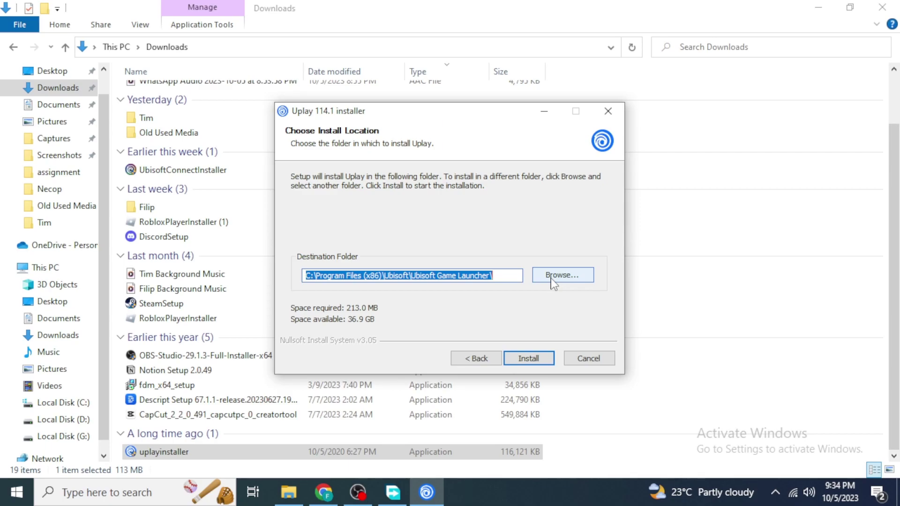
click(529, 358)
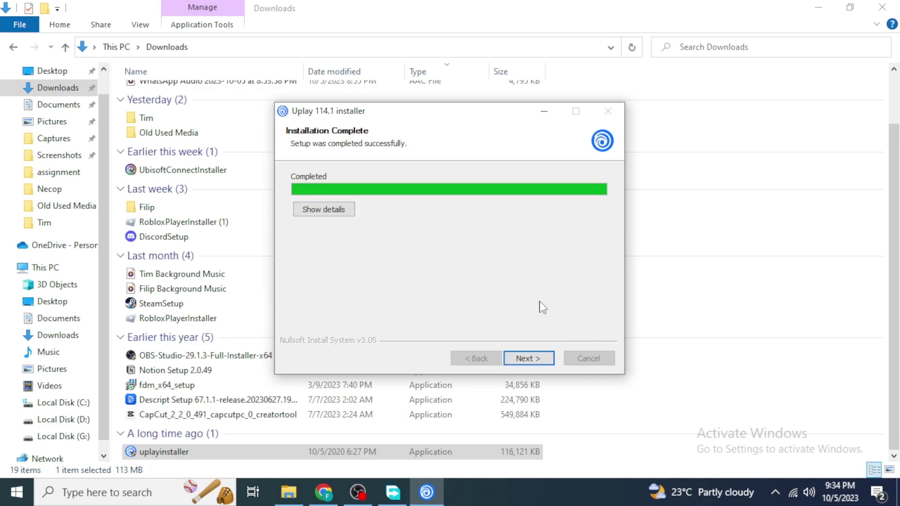
click(543, 358)
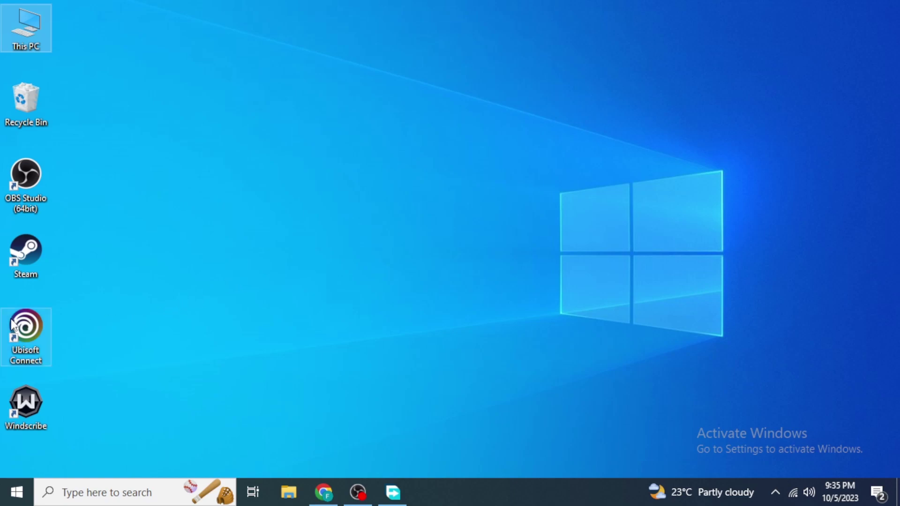
Launch Ubisoft Connect and create a Growtopia desktop shortcut from its Games library
double_click(27, 329)
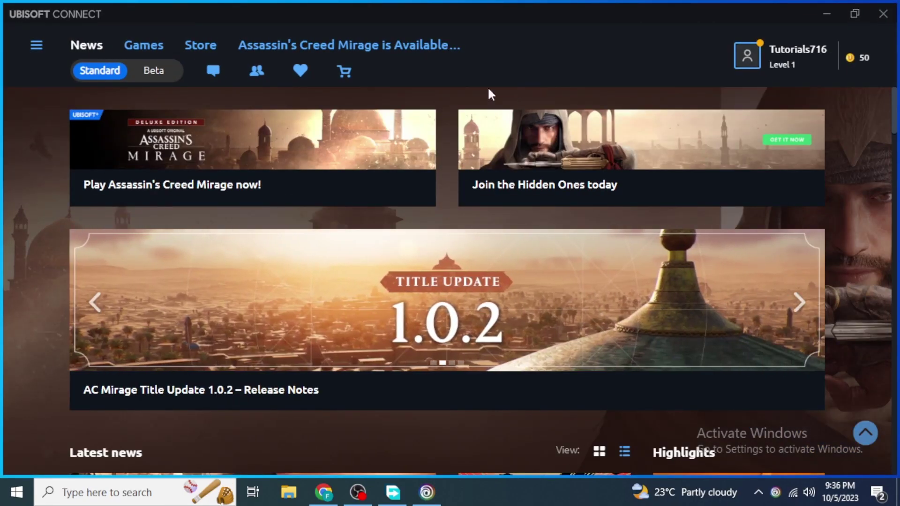
click(137, 46)
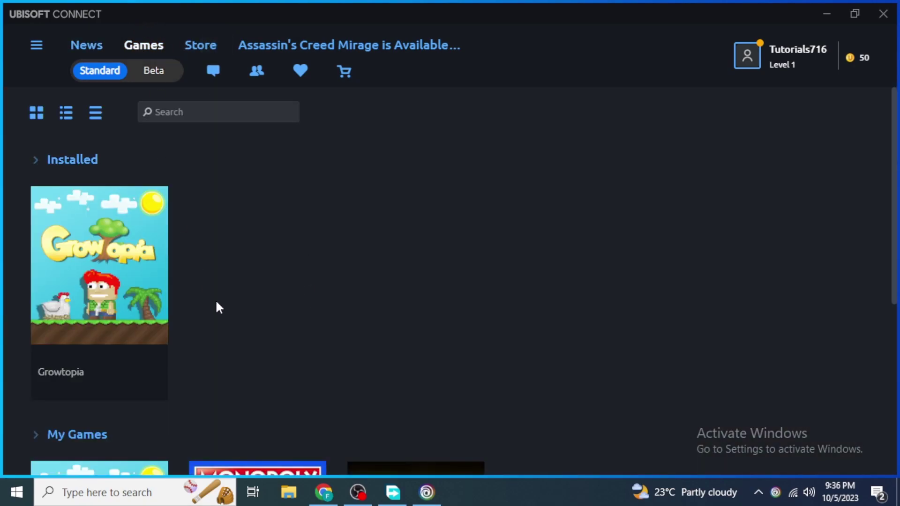
scroll(225, 302, down, 2)
scroll(224, 300, up, 2)
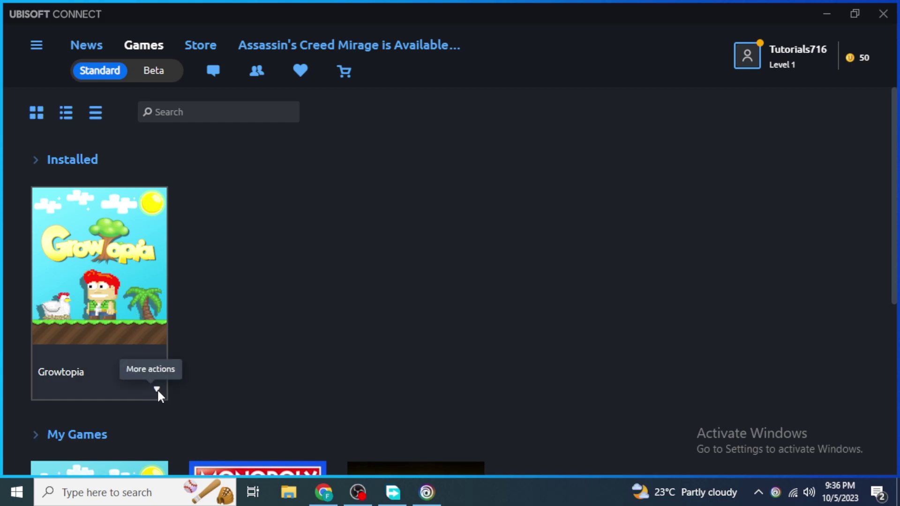
click(157, 389)
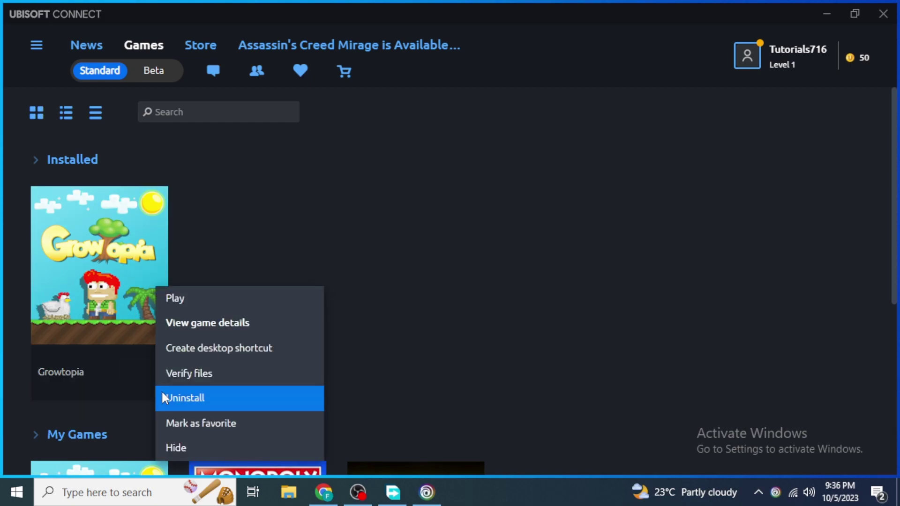
click(218, 353)
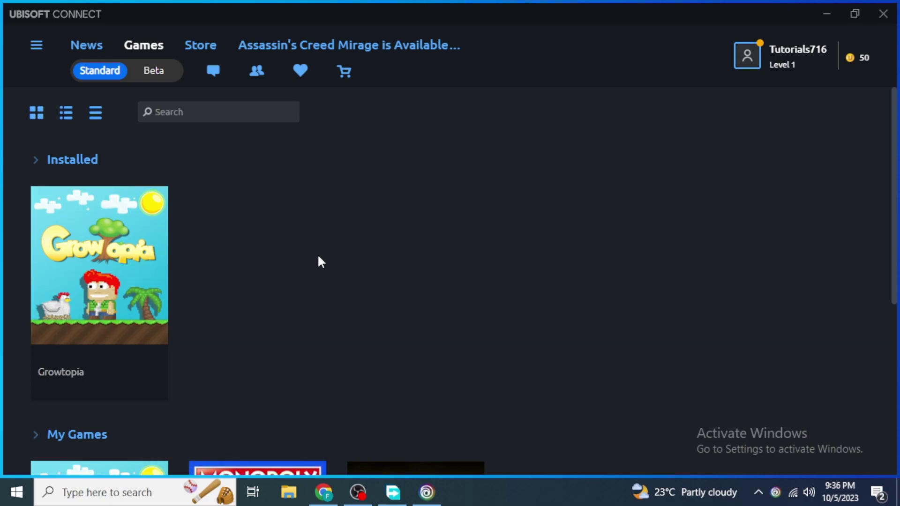